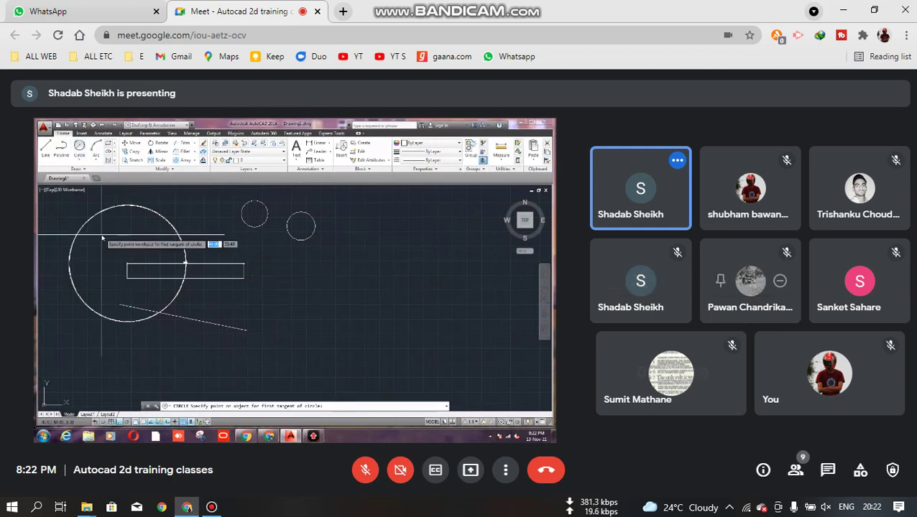
Step: Check the meeting details, close them, and switch the call to full screen
click(763, 470)
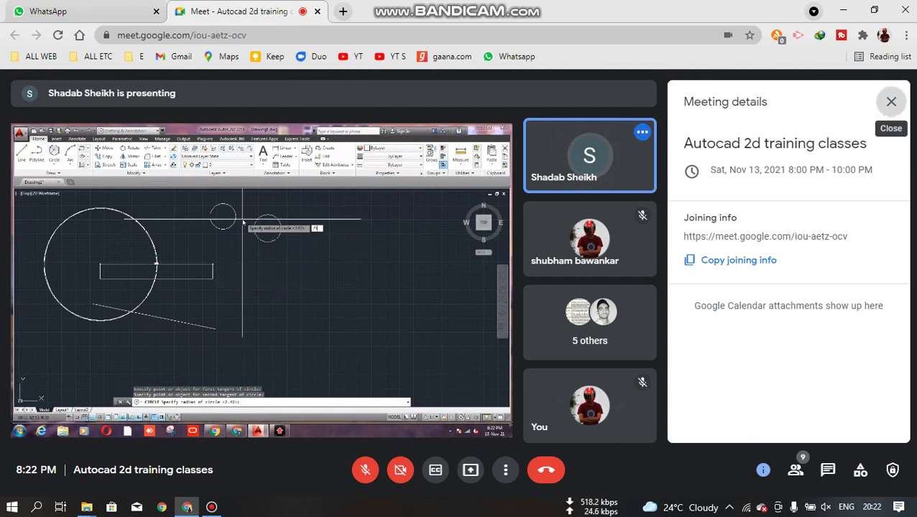
click(891, 101)
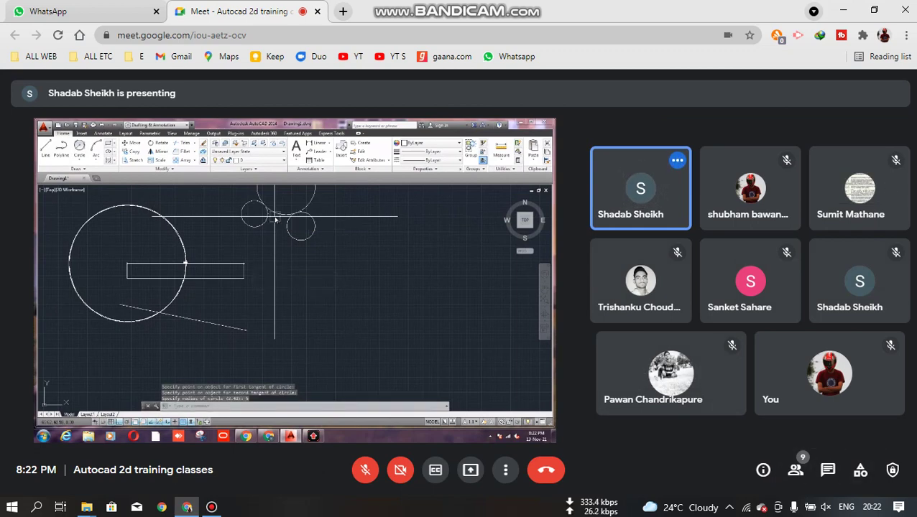
click(505, 470)
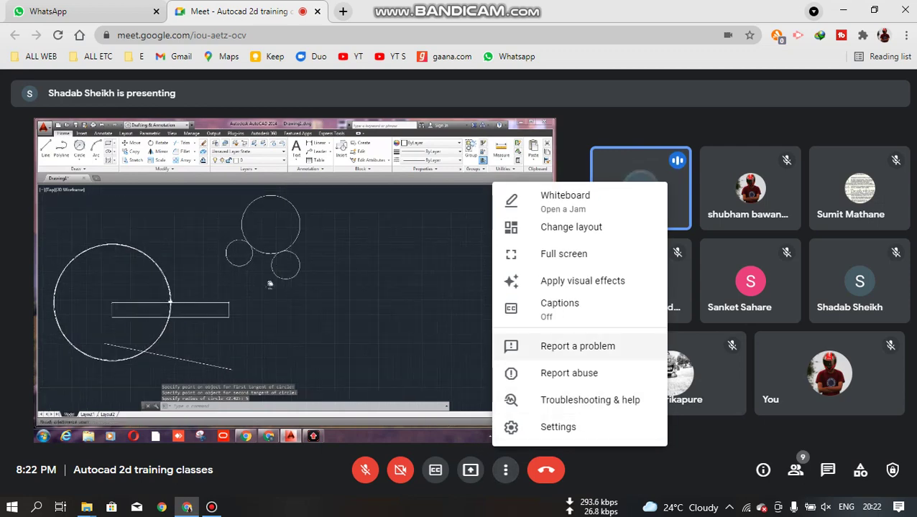
click(564, 253)
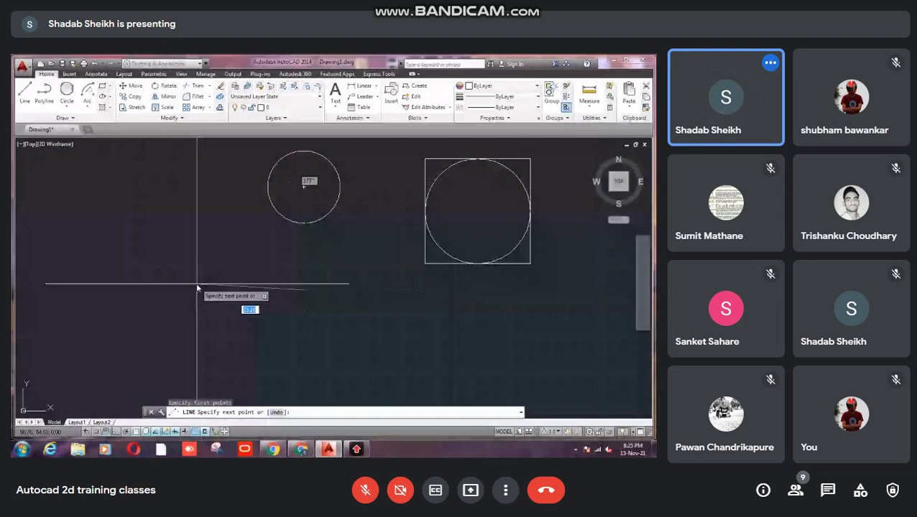
Step: Cancel the unfinished line and draw an arc with the Continue option, entering 5 for its end point
right_click(275, 263)
click(296, 278)
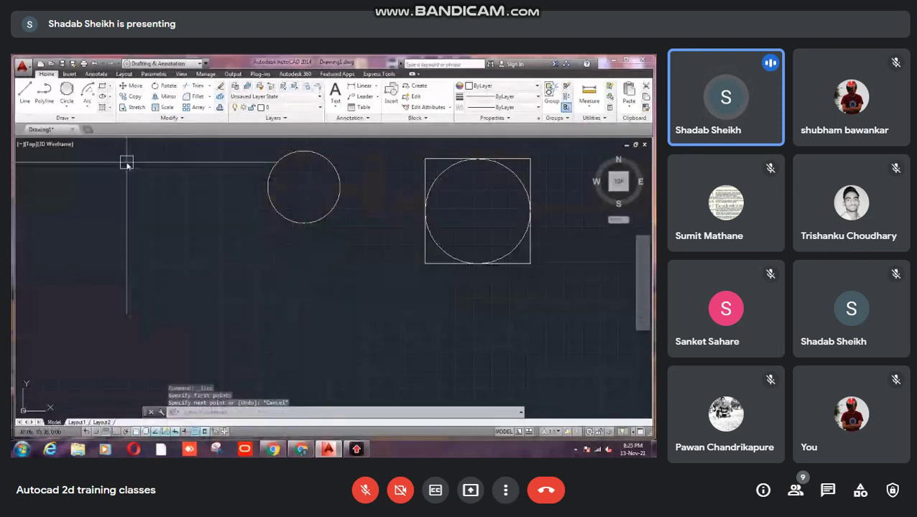
click(87, 103)
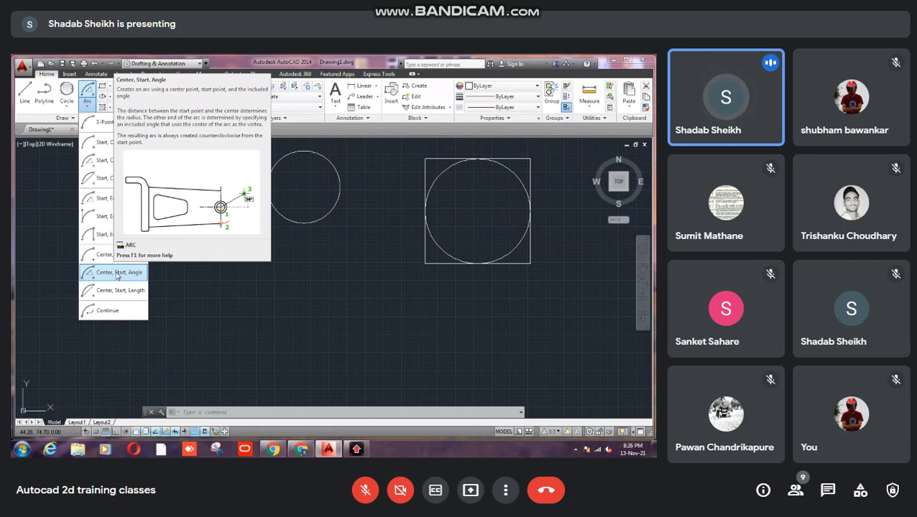
click(107, 310)
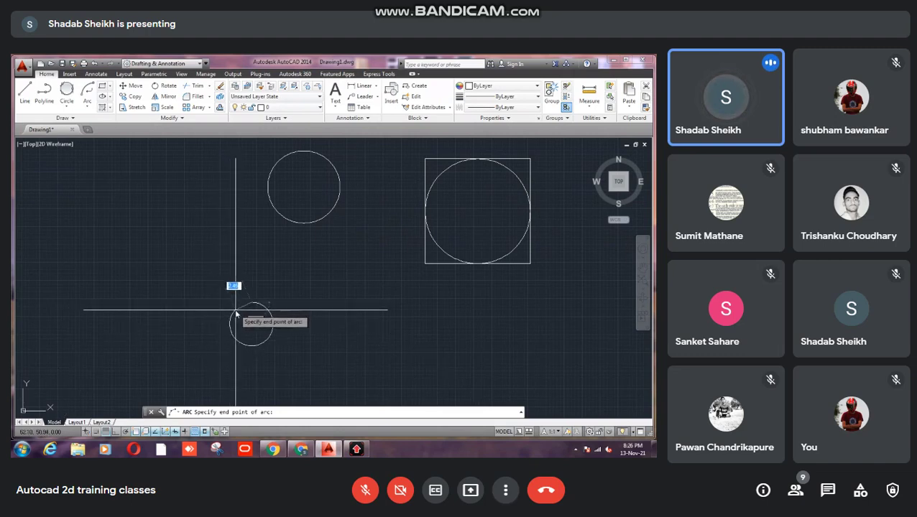
text(5)
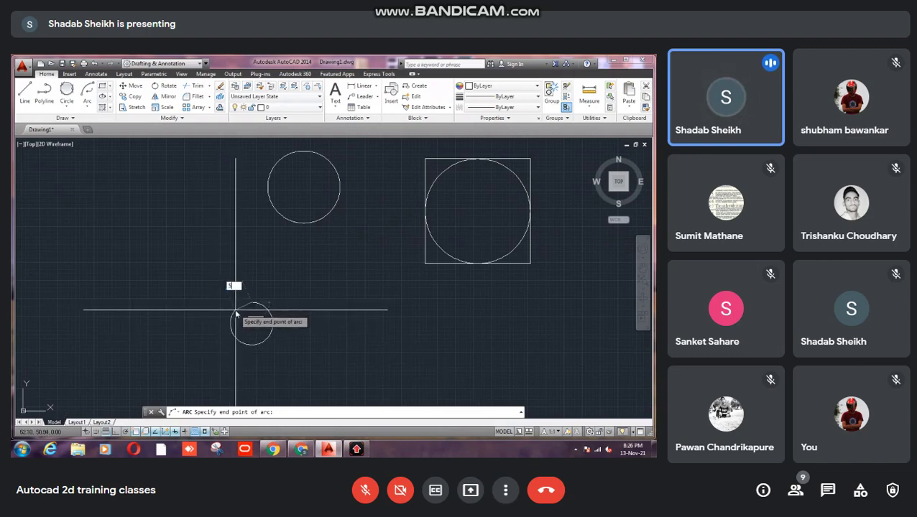
key(Return)
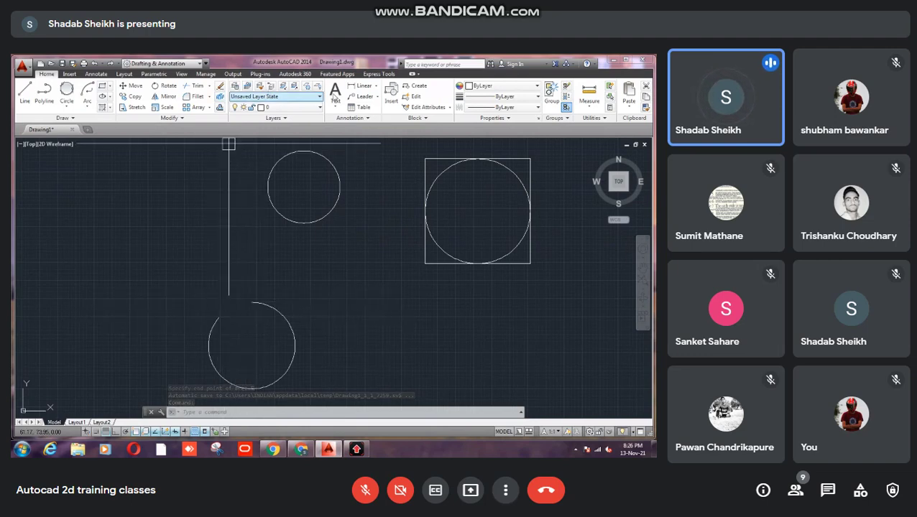
Step: Add a horizontal linear dimension between the two open ends of the arc
click(356, 85)
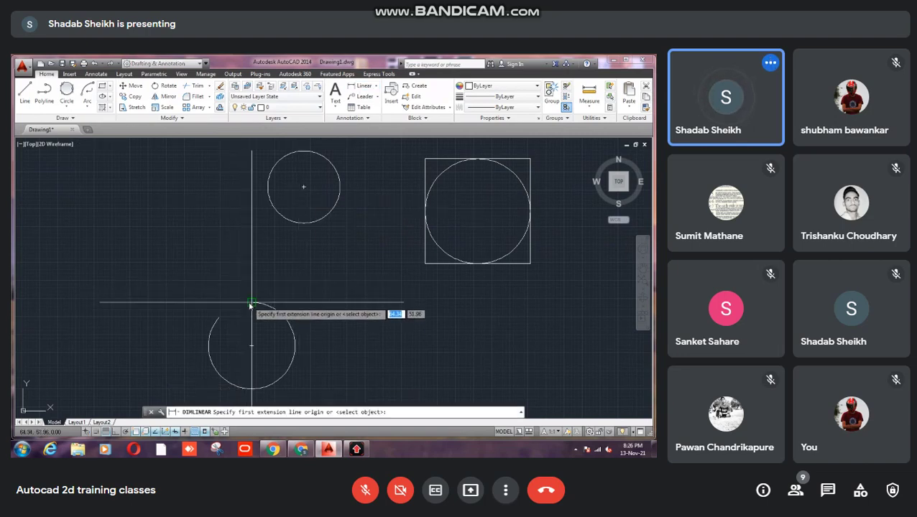
click(251, 303)
click(220, 309)
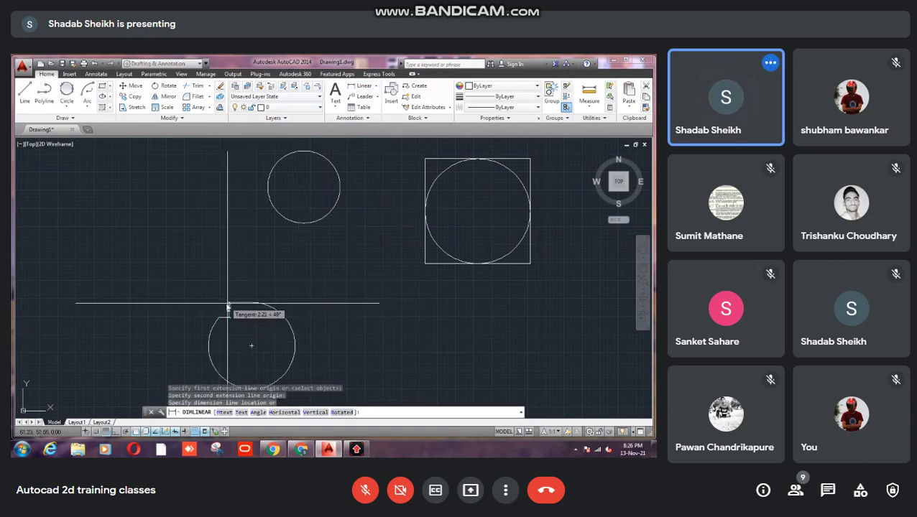
click(237, 314)
scroll(237, 314, up, 4)
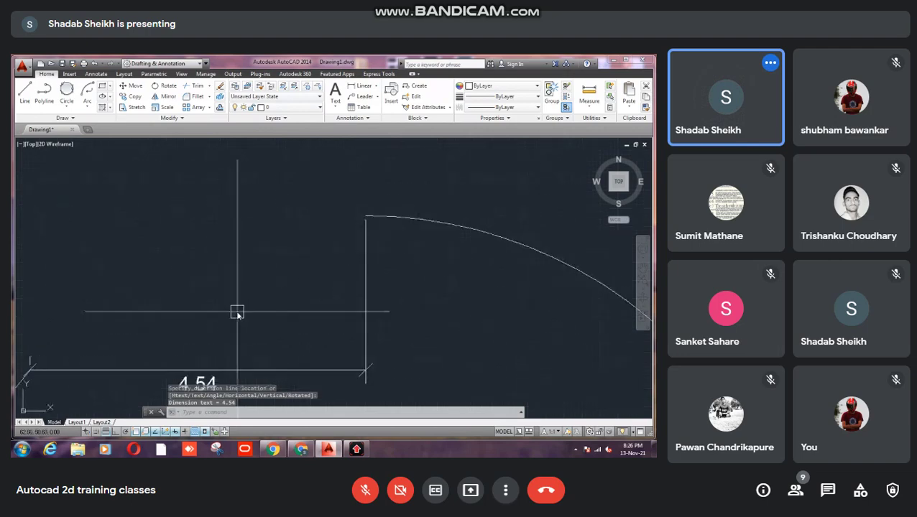
scroll(272, 282, down, 2)
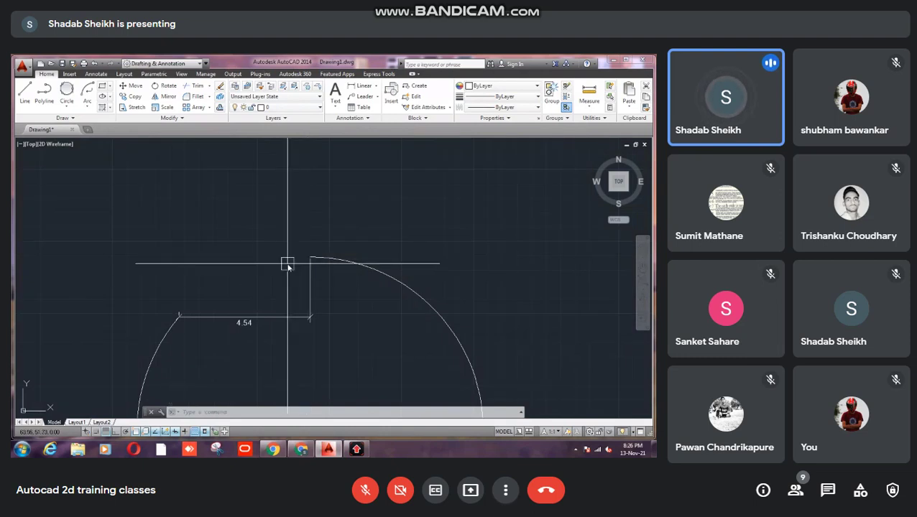
right_click(296, 207)
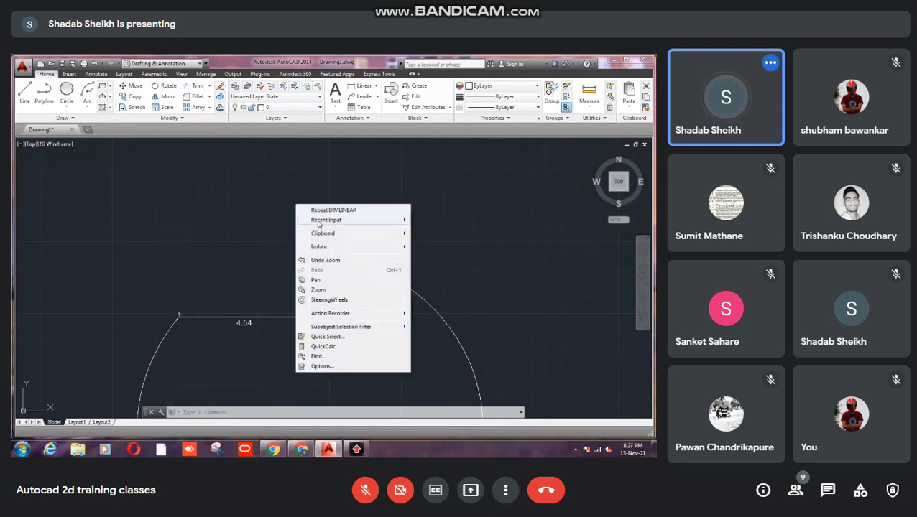
key(Escape)
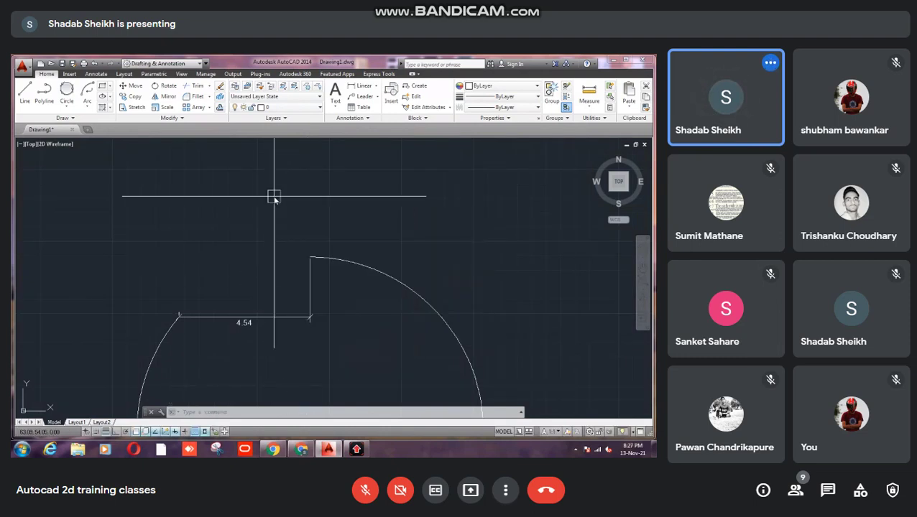
Step: Try to draw an elliptical arc above the linear dimension, with a first axis 5 units long
click(110, 86)
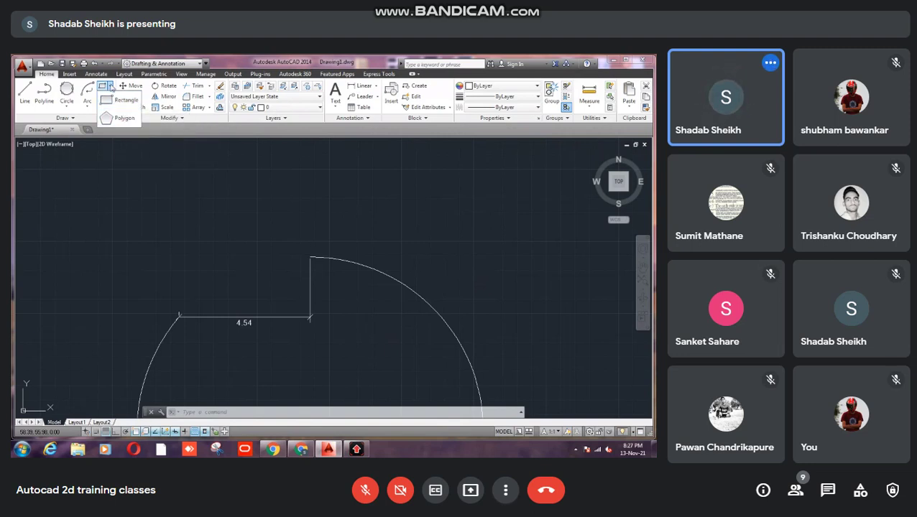
click(110, 97)
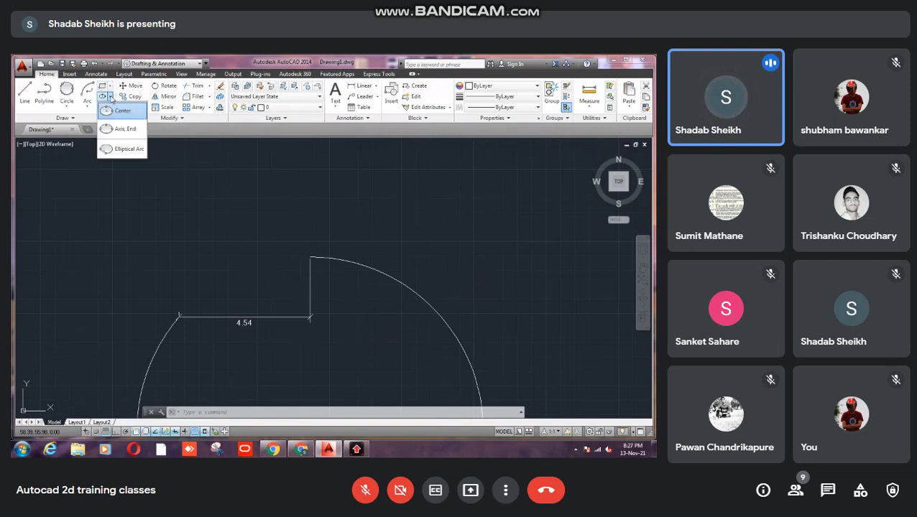
click(119, 151)
click(185, 250)
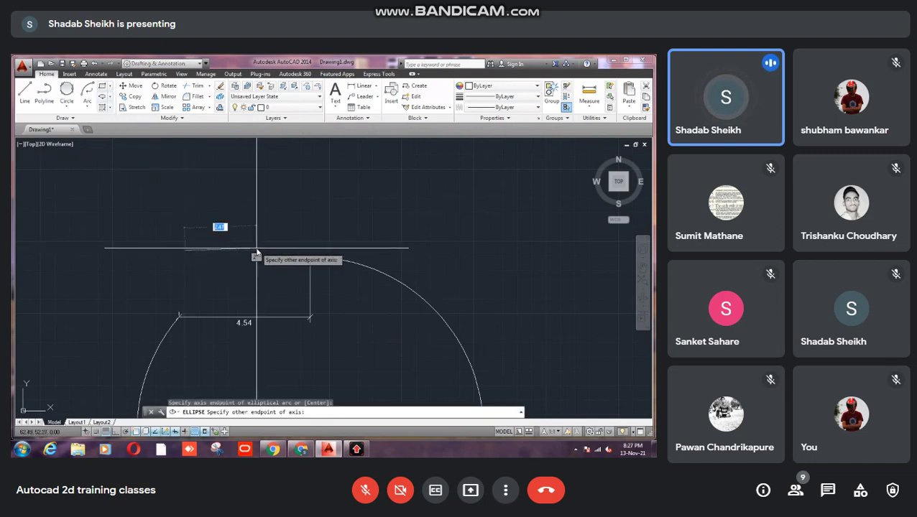
text(5)
key(Return)
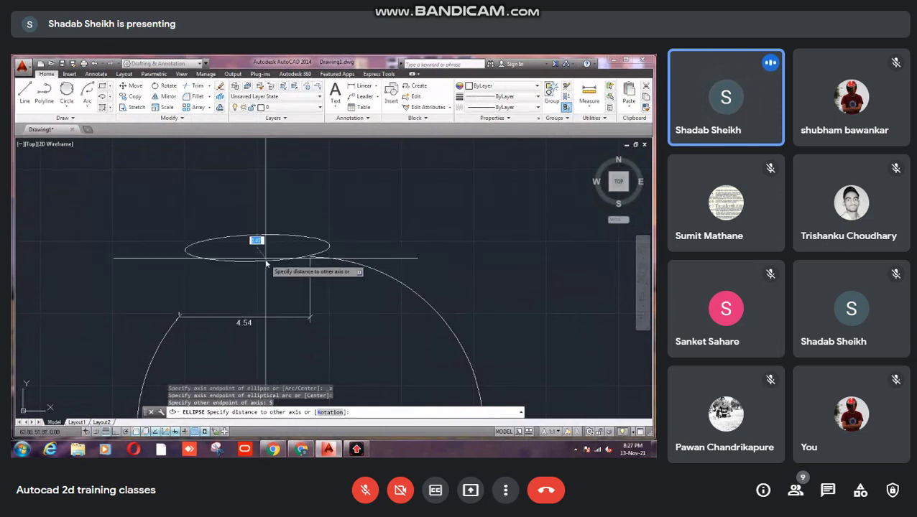
click(255, 216)
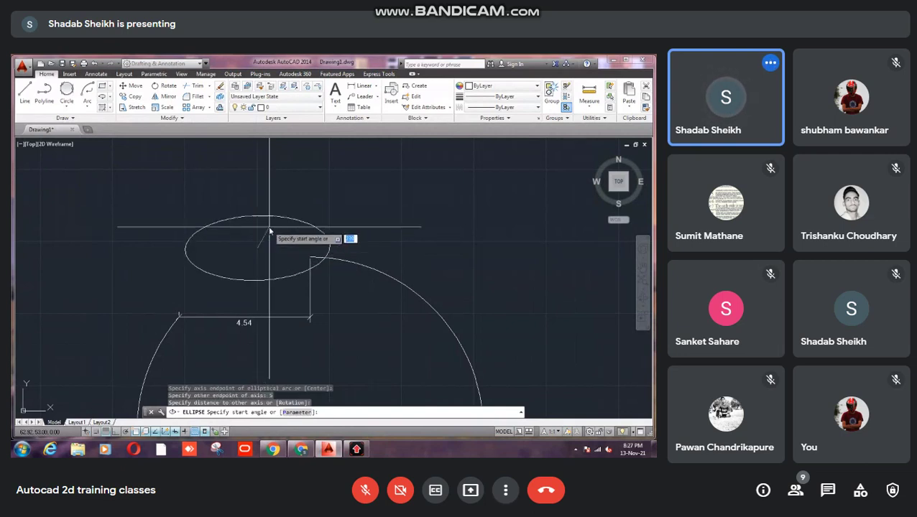
right_click(270, 191)
click(291, 205)
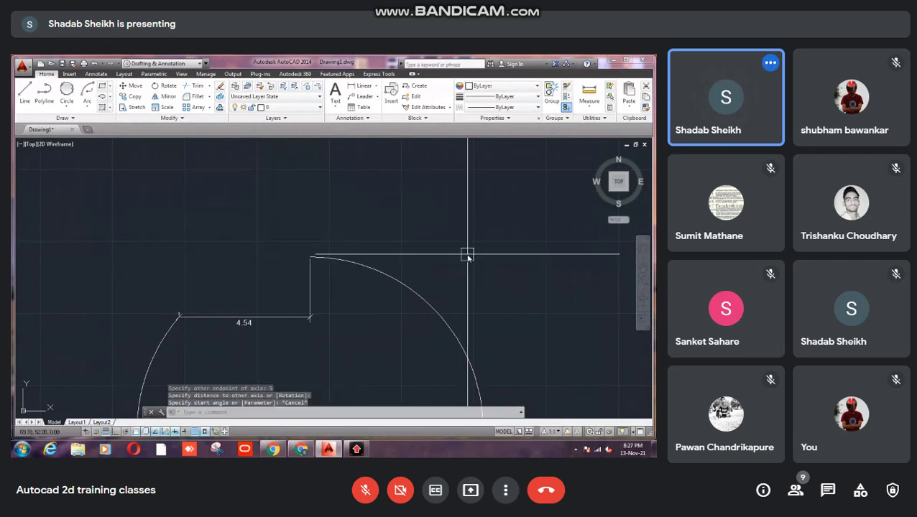
Step: Start a Hatch and examine its pattern and type options, then cancel the command
click(110, 108)
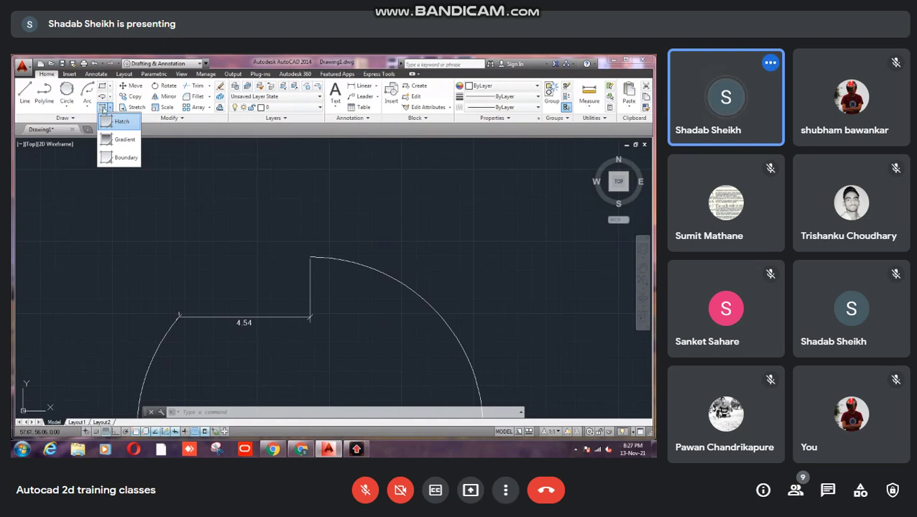
click(121, 121)
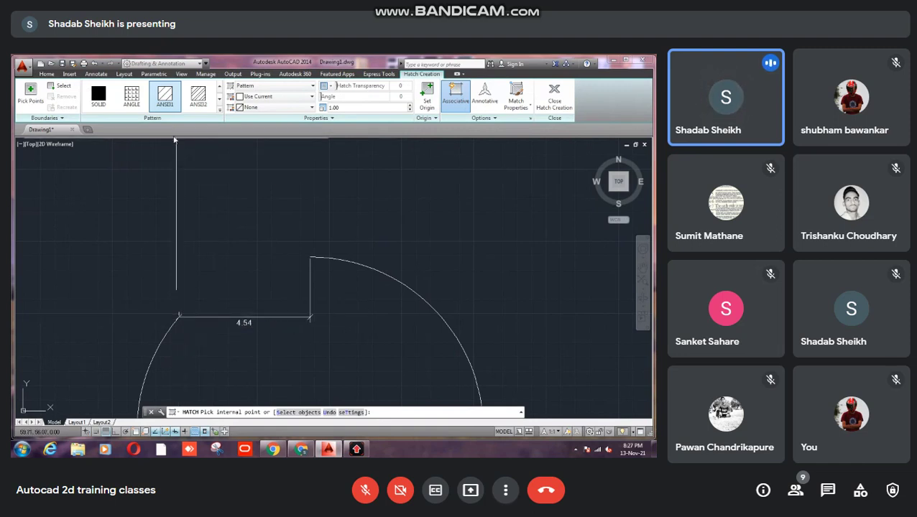
click(137, 107)
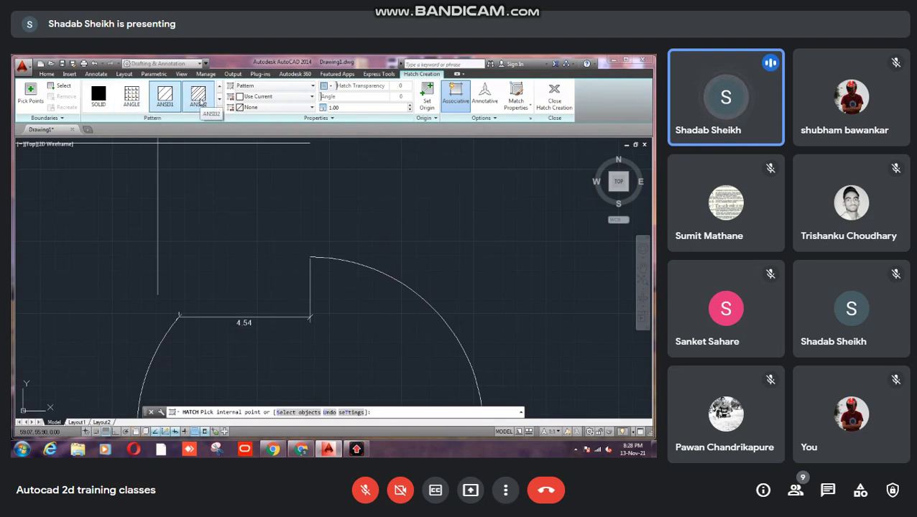
click(312, 86)
click(313, 87)
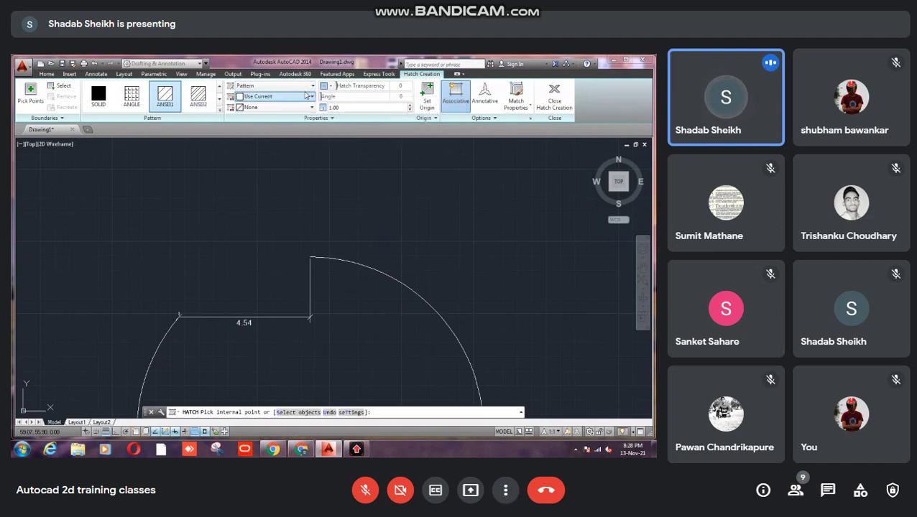
click(46, 74)
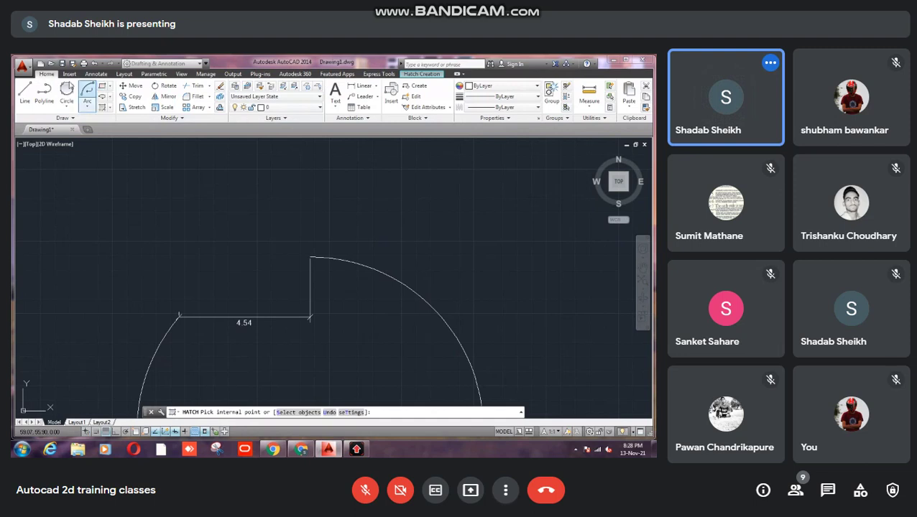
scroll(323, 235, down, 5)
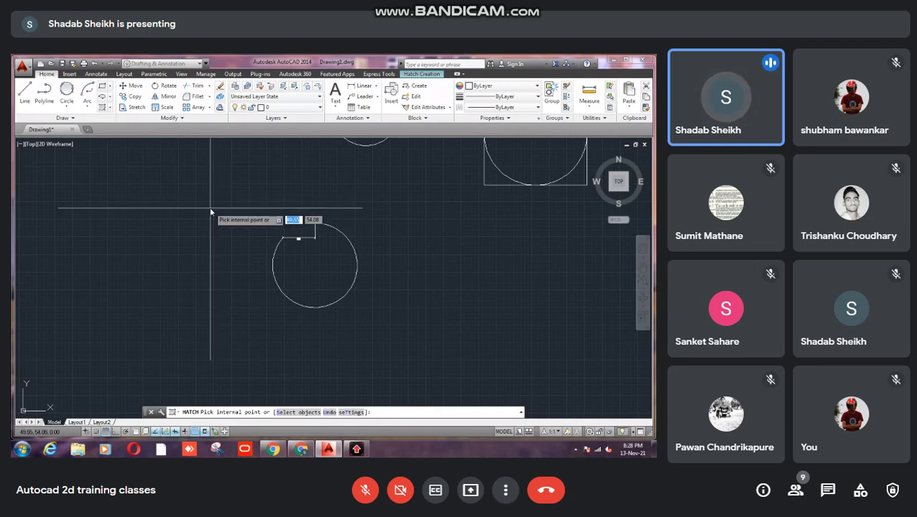
text(re)
key(Escape)
Step: Look up the REC shortcut for the rectangle command in the command suggestions and dismiss it
text(REC)
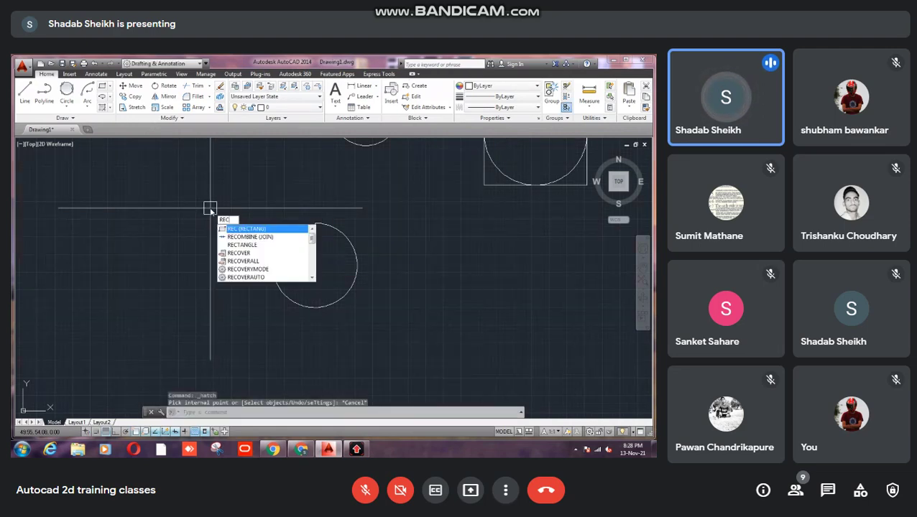
key(Escape)
key(Return)
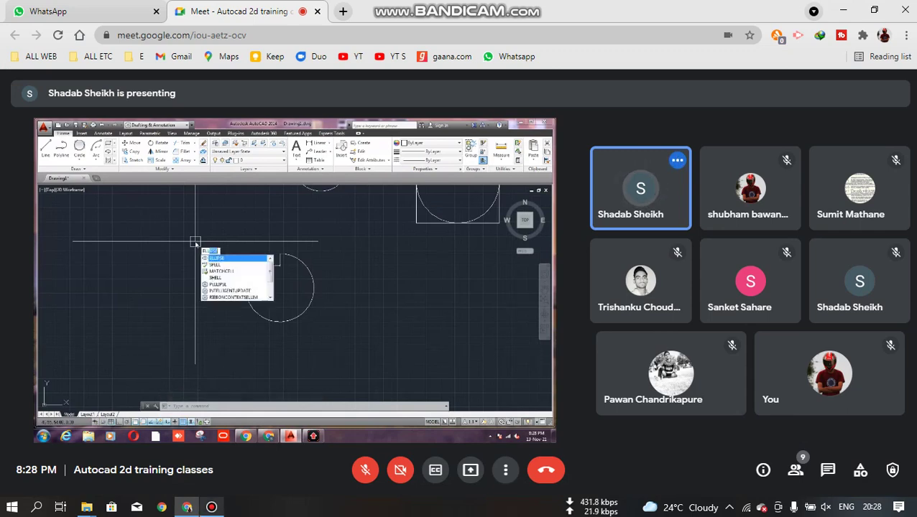
Step: Check the Bandicam recorder window, switch back to the Google Meet call, and return it to full screen
key(alt+Tab)
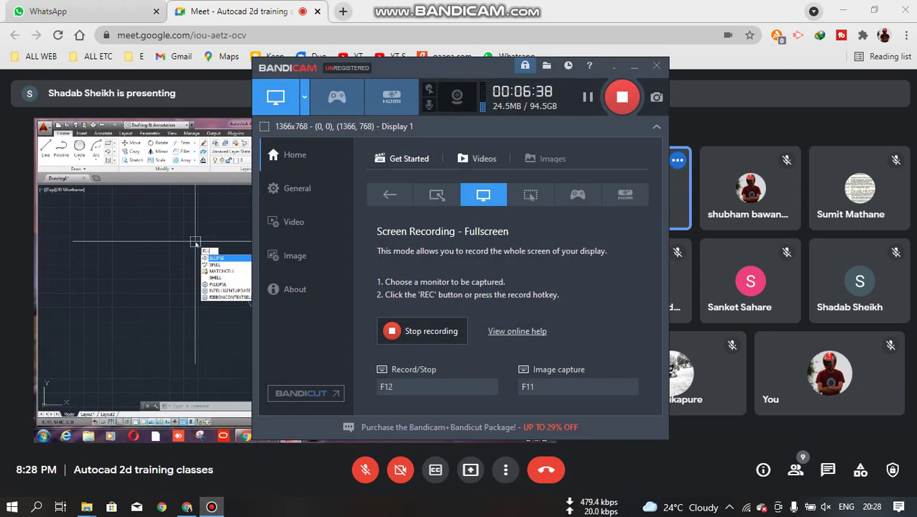
key(alt+Tab)
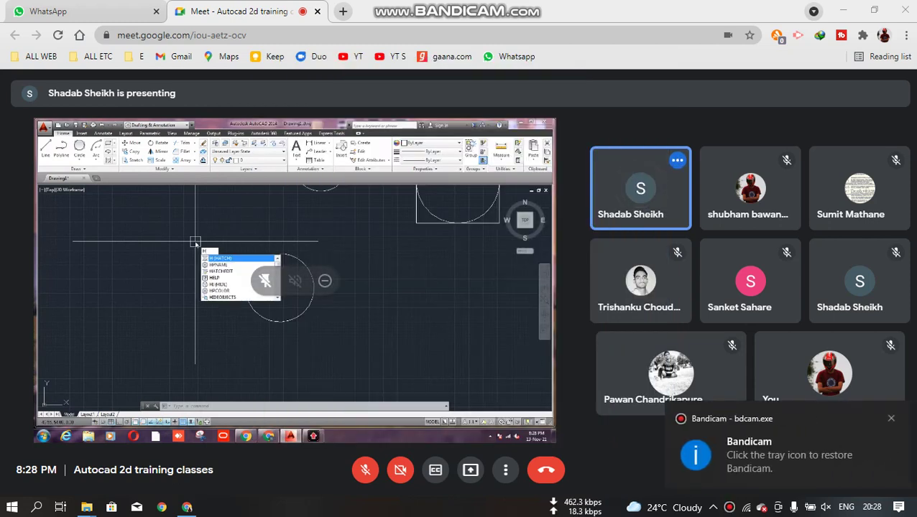
click(505, 470)
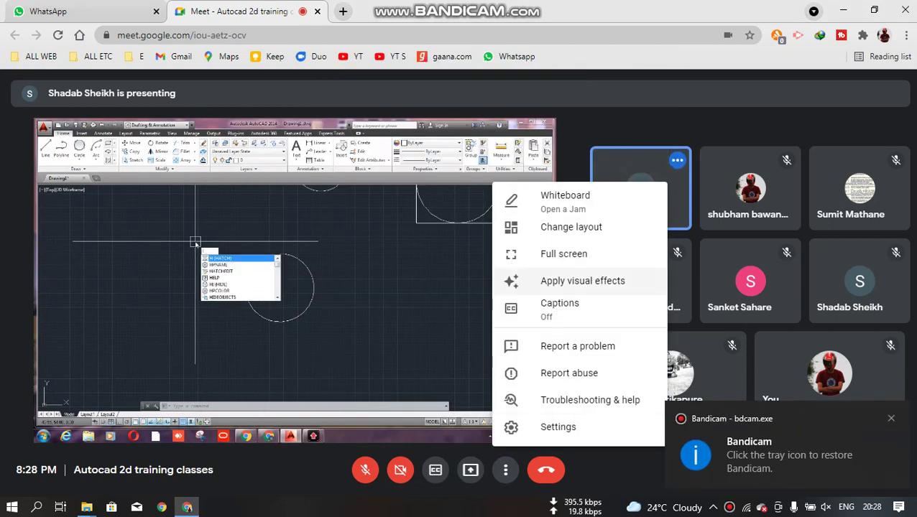
click(564, 254)
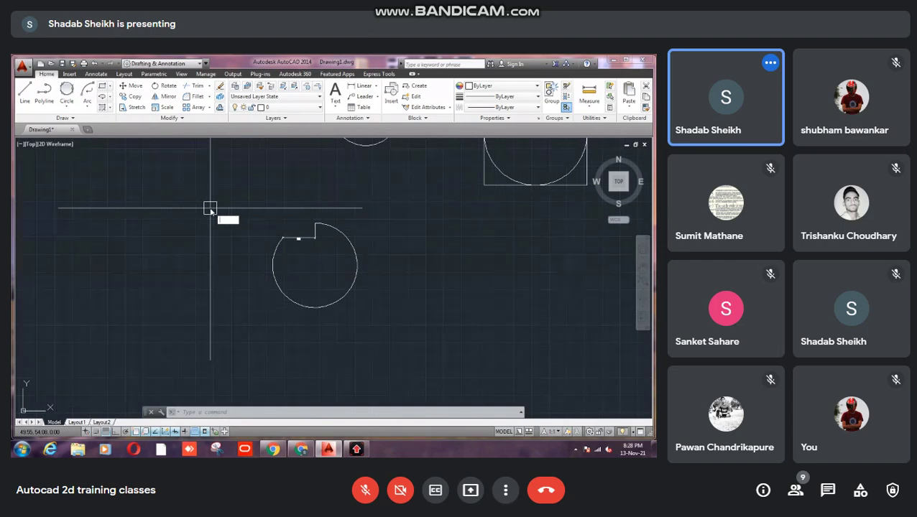
Step: Leave the full-screen view of the Google Meet call and restore it
key(Escape)
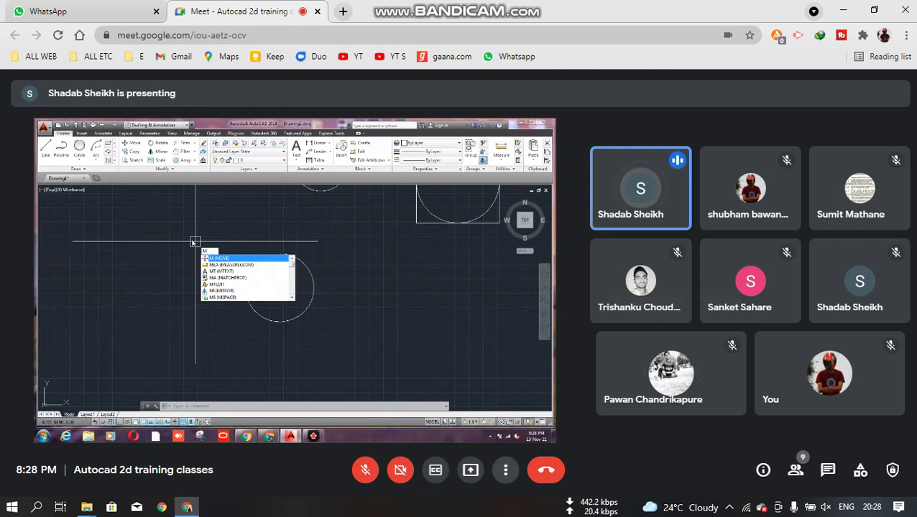
click(506, 470)
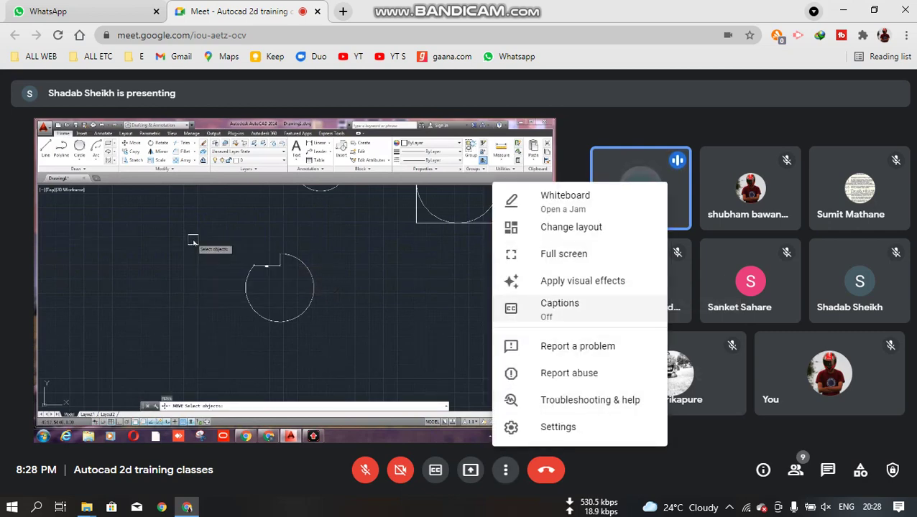
click(564, 253)
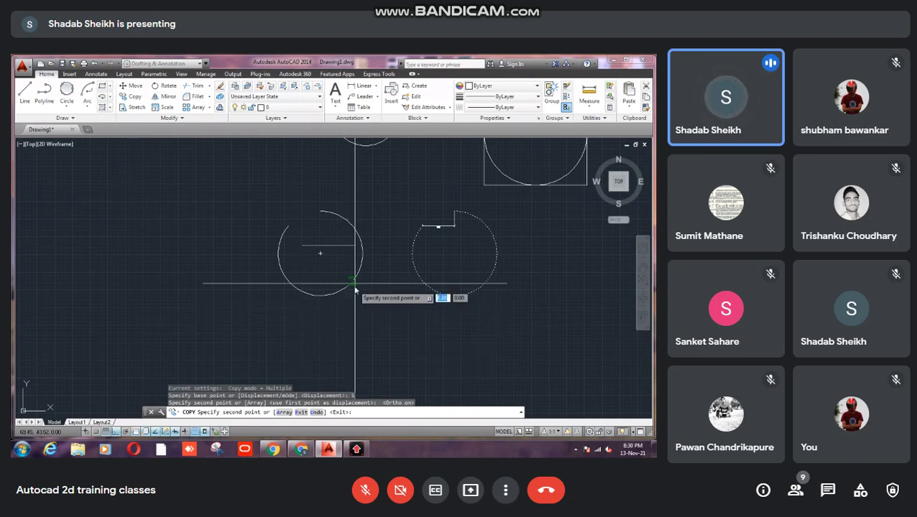
Step: Place copies of the open arc straight below and beside the original with Ortho on
click(336, 344)
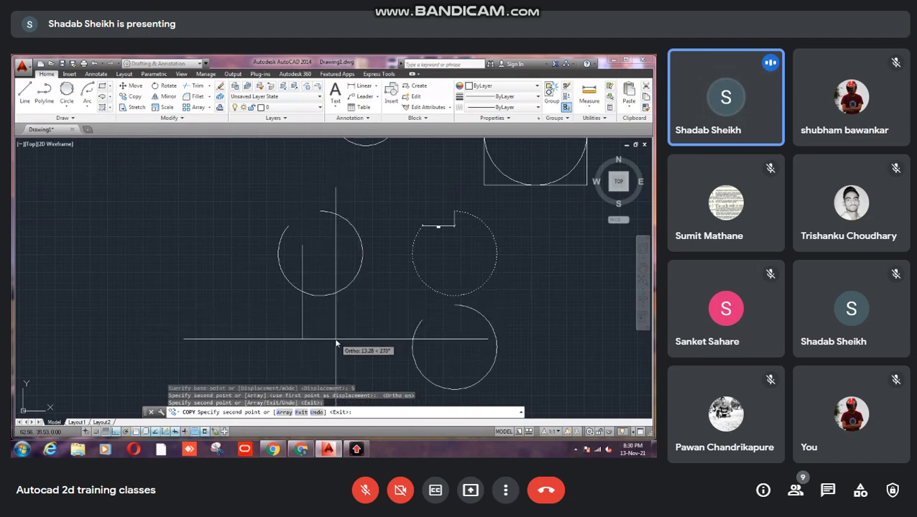
click(421, 254)
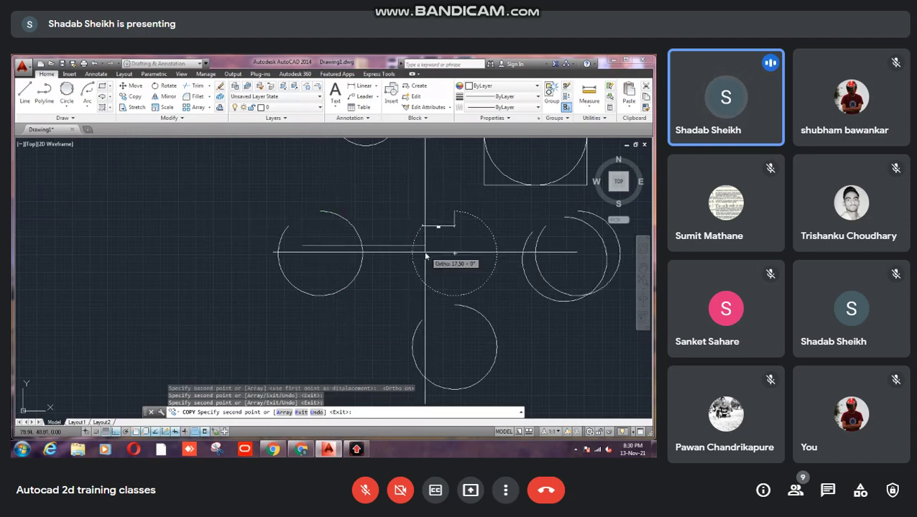
click(232, 261)
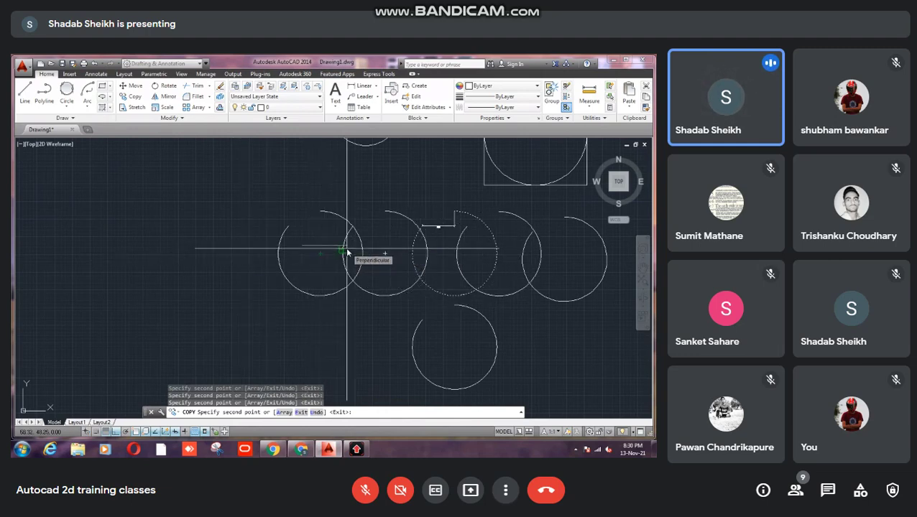
Step: Turn Ortho off, scatter more overlapping copies of the arc freely around the original, and end the Copy command
key(F8)
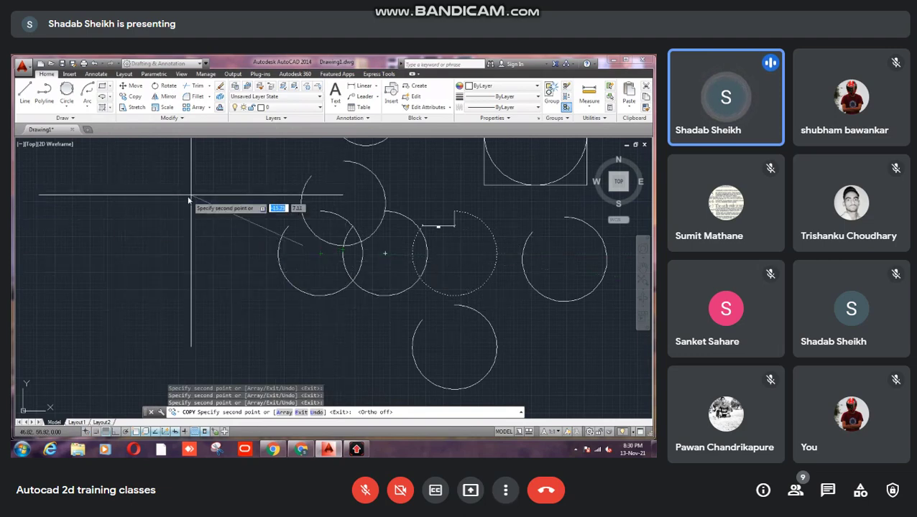
click(202, 186)
click(104, 289)
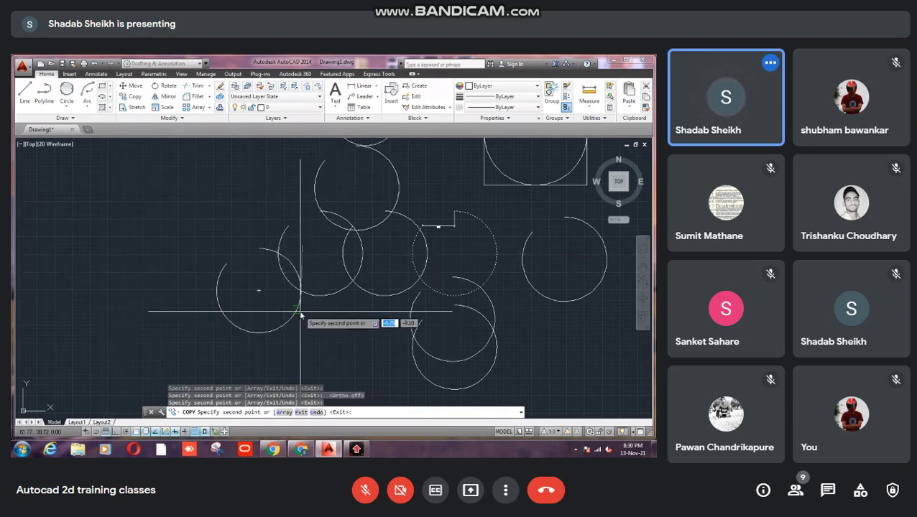
click(364, 256)
click(317, 179)
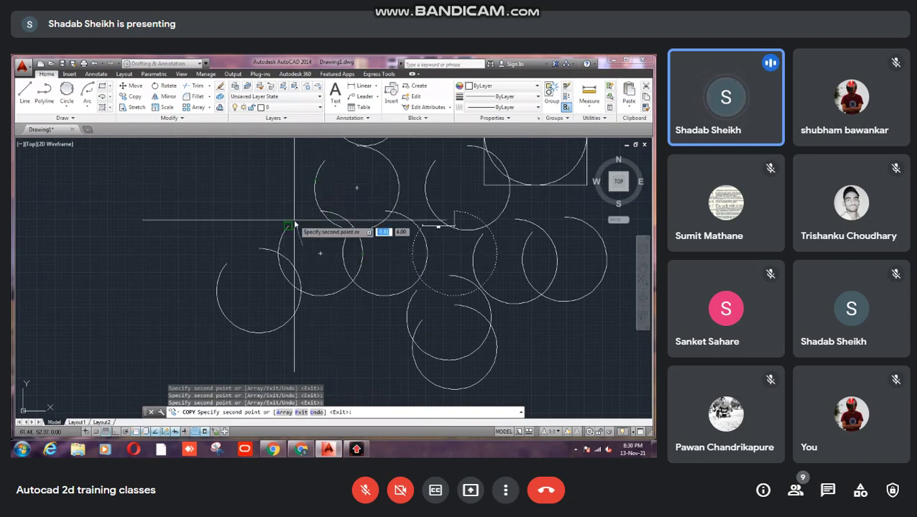
click(258, 258)
click(214, 302)
click(172, 286)
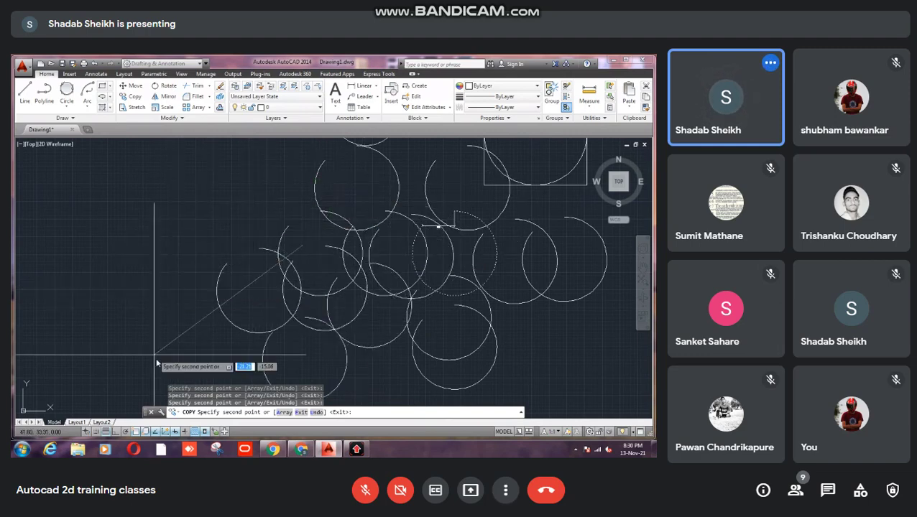
click(239, 342)
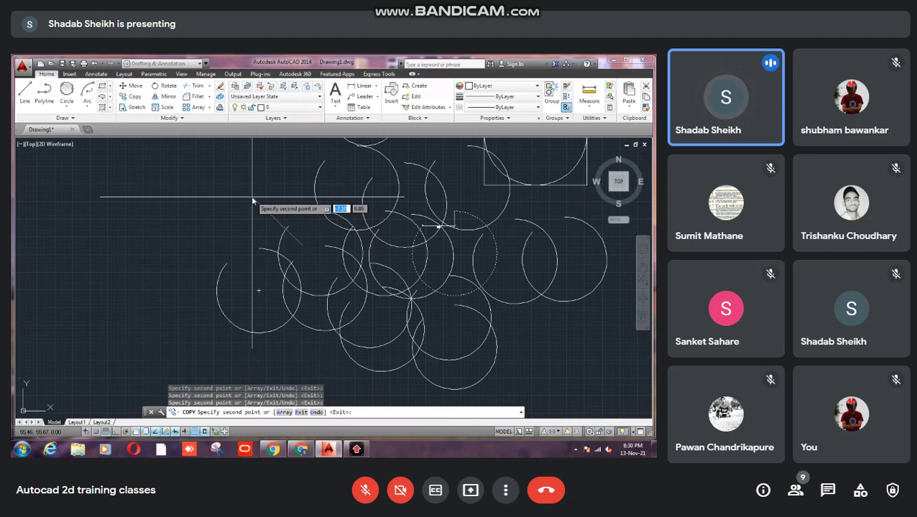
key(Escape)
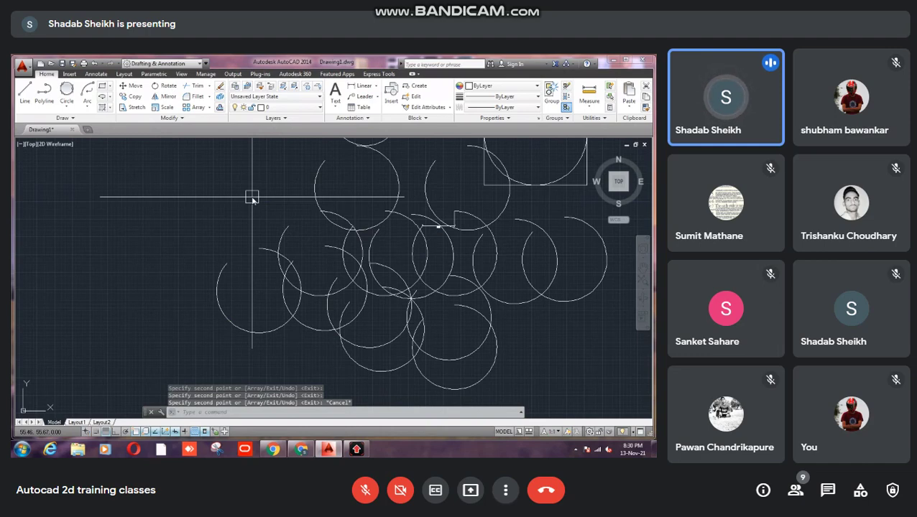
key(Return)
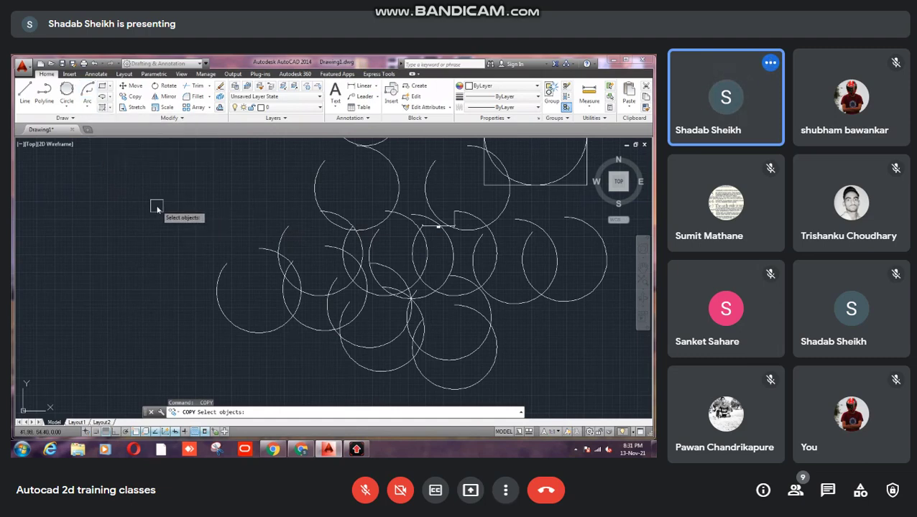
click(66, 92)
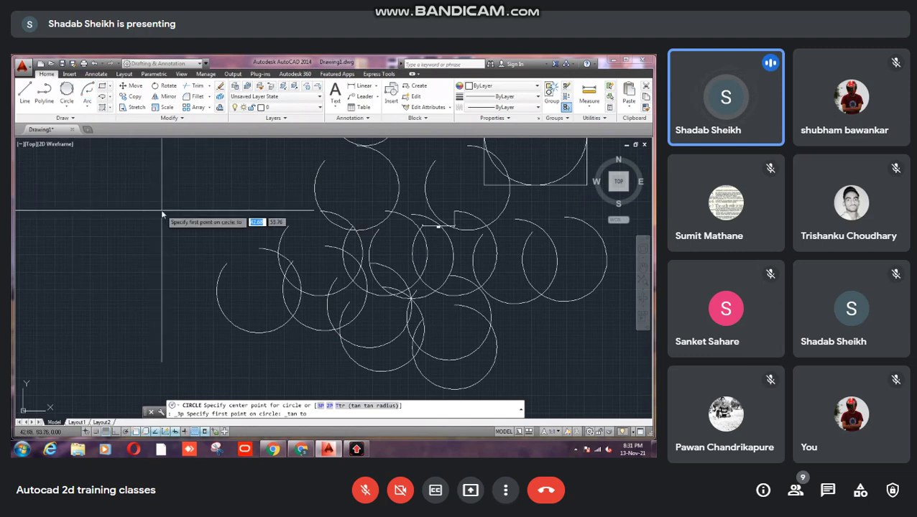
key(Escape)
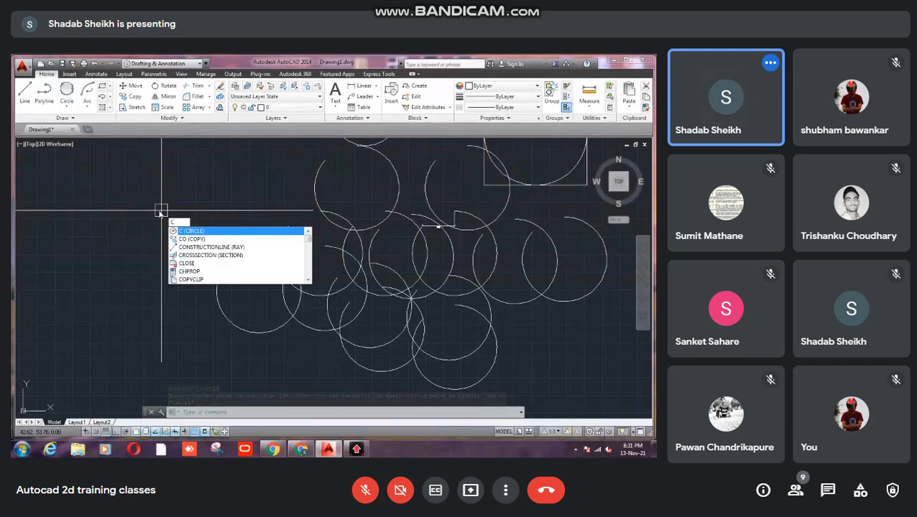
key(BackSpace)
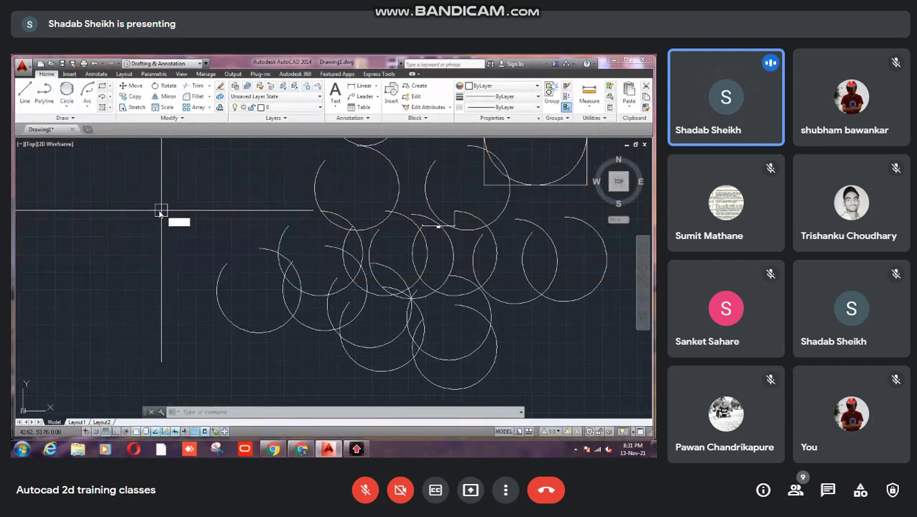
Step: Draw a circle by centre and radius in the empty area to the upper left of the copied arcs
text(c)
key(Return)
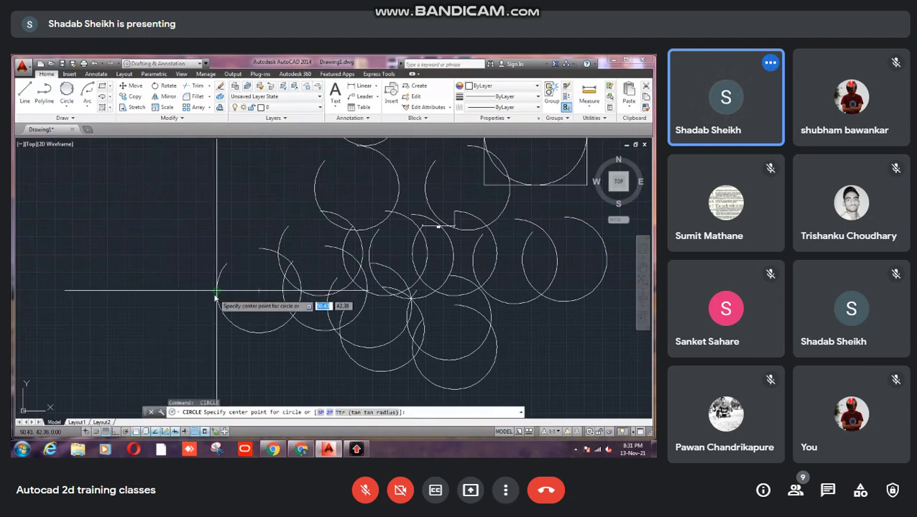
click(189, 192)
key(Return)
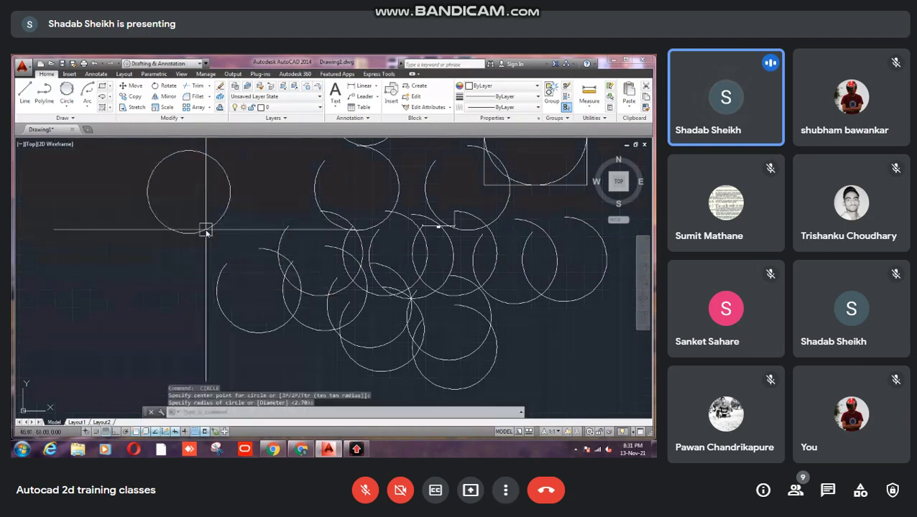
key(Escape)
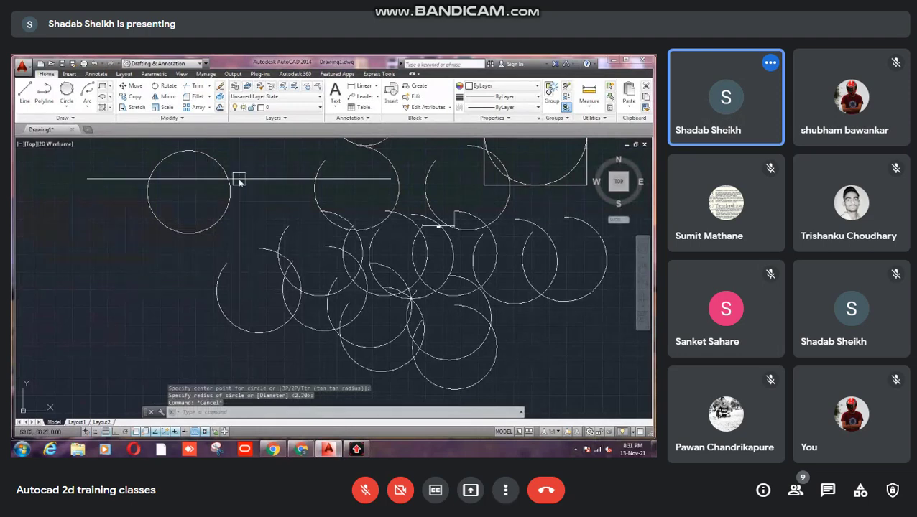
Step: Stretch the new circle from its right quadrant a short distance to the right and slightly upward
click(133, 107)
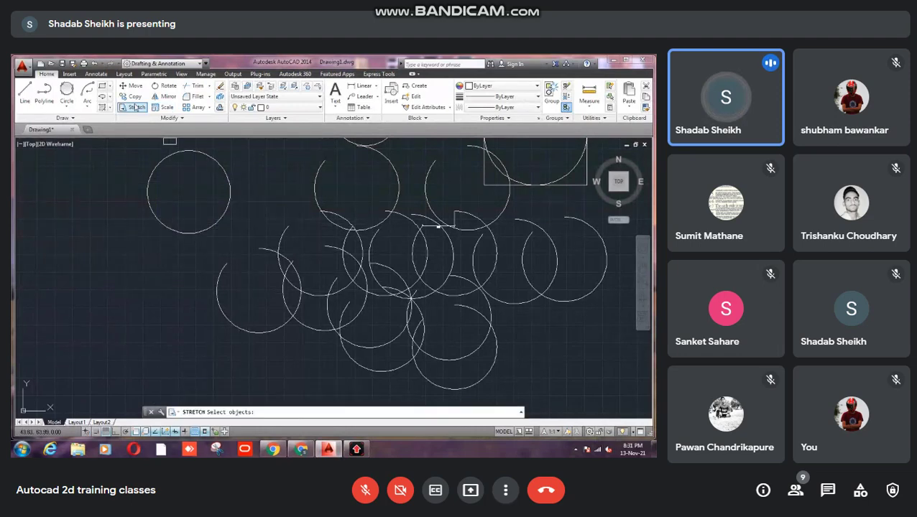
click(228, 194)
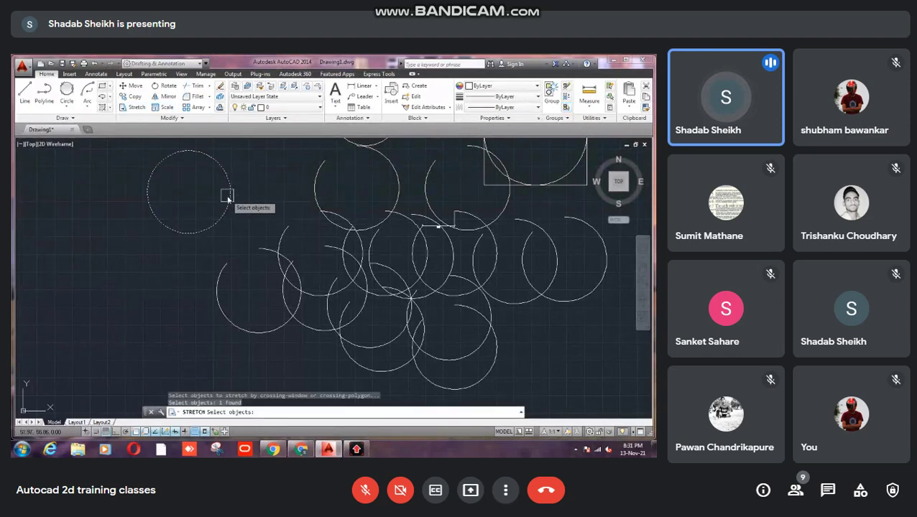
key(Return)
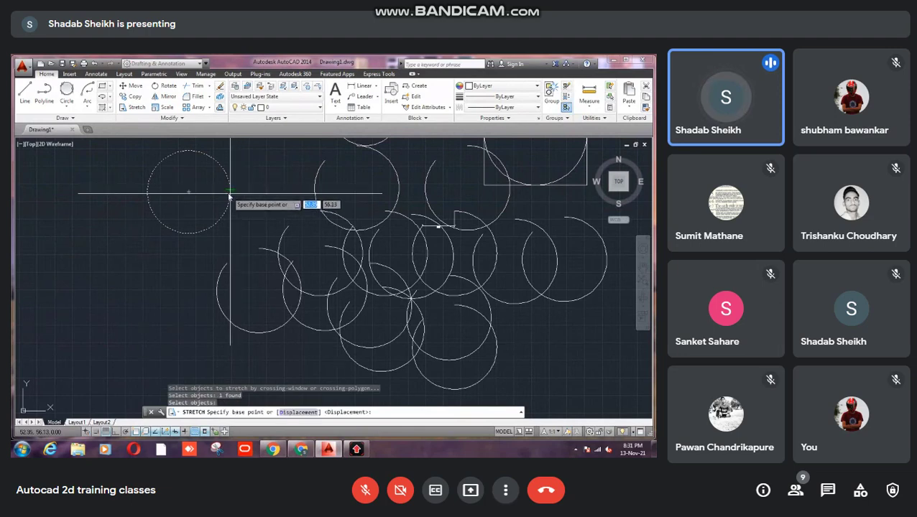
click(229, 194)
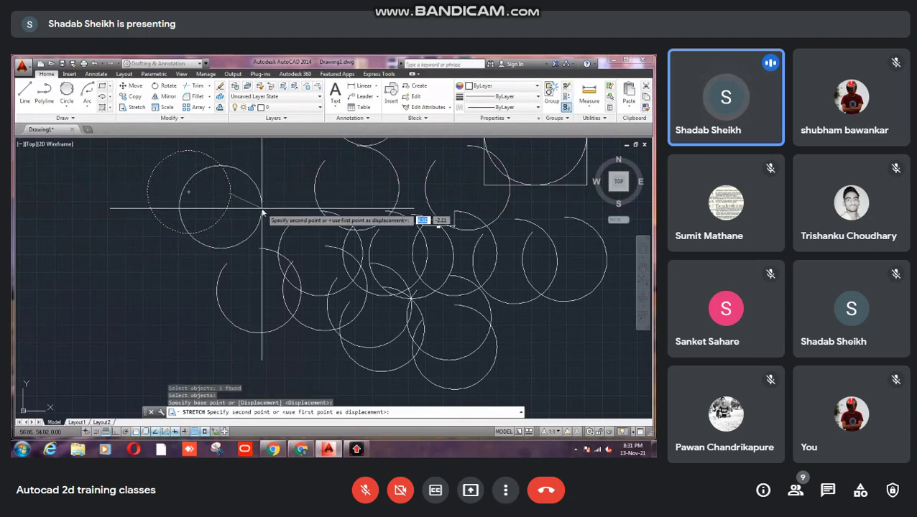
click(250, 190)
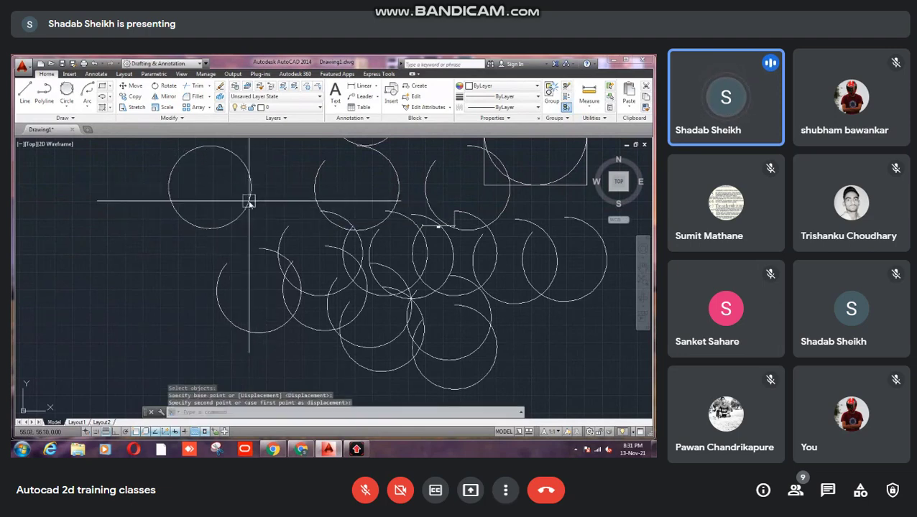
Step: Stretch the same circle again from its right quadrant, shifting it slightly downward
click(130, 108)
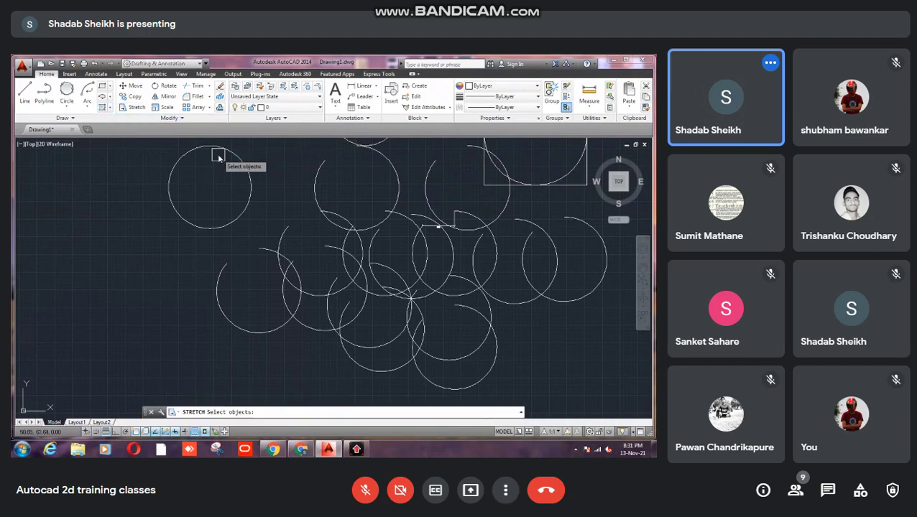
click(219, 148)
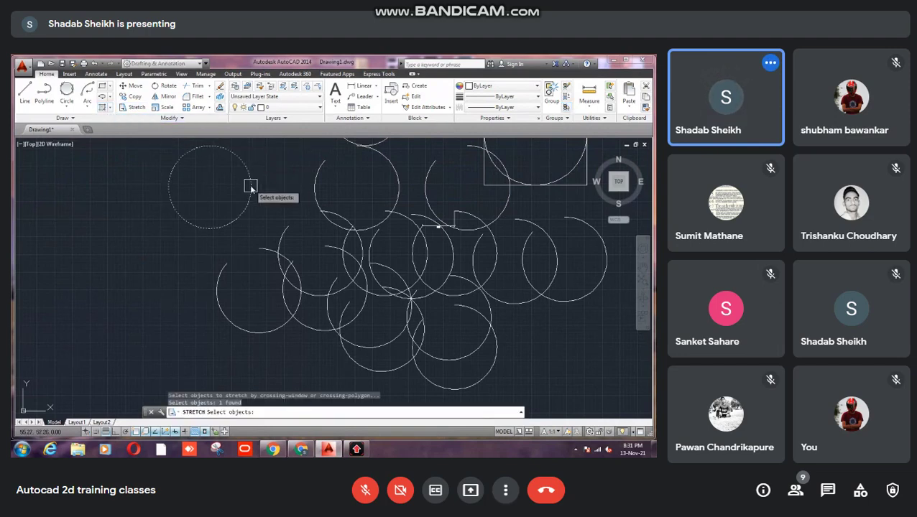
key(Return)
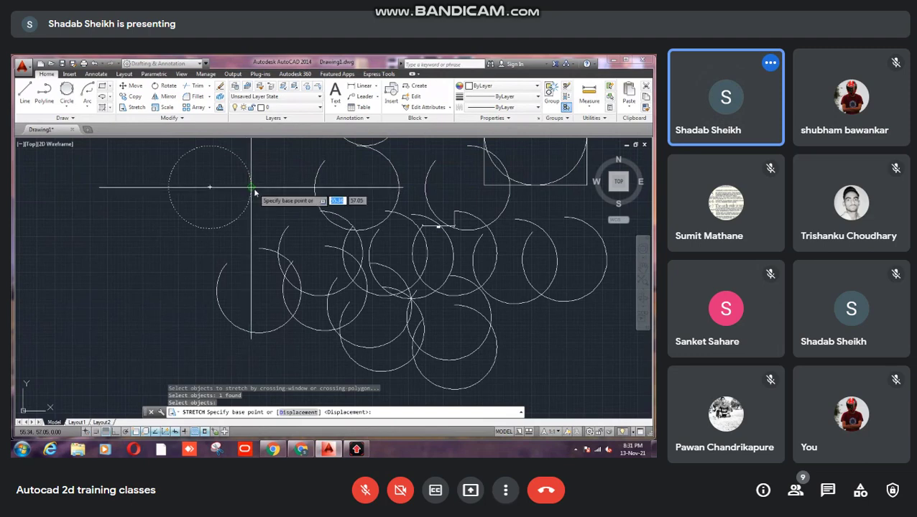
click(252, 189)
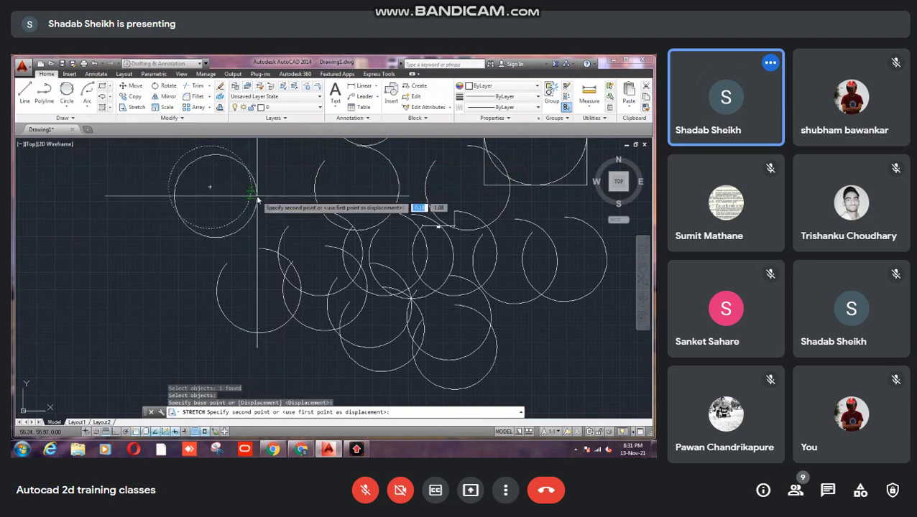
click(257, 197)
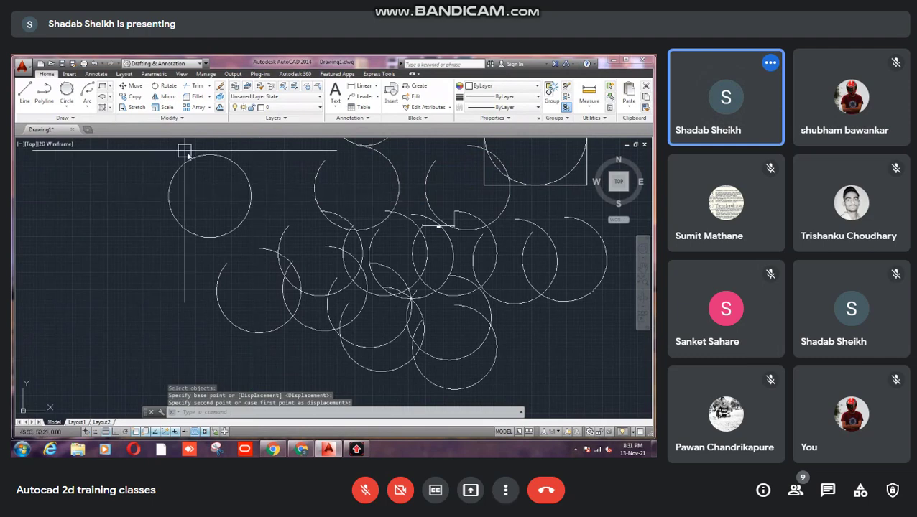
Step: Start a third Stretch on the circle and confirm it as the selected object
click(137, 107)
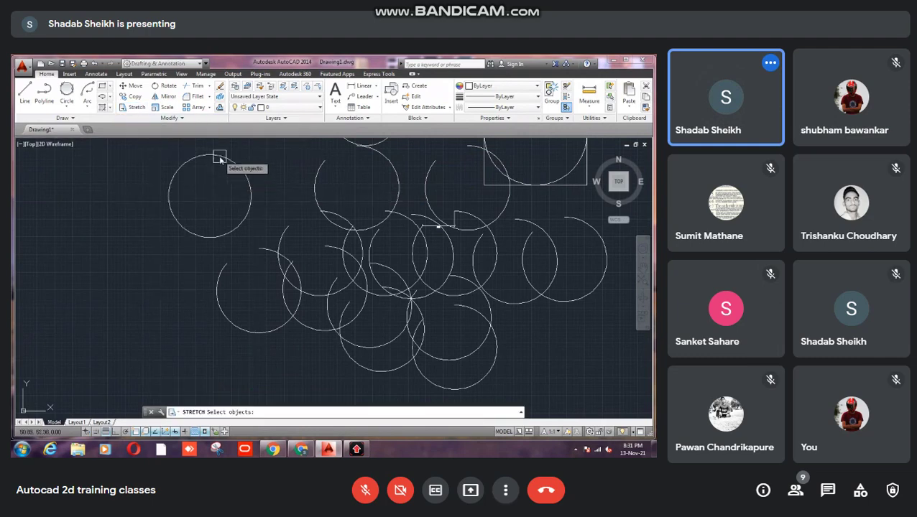
click(219, 157)
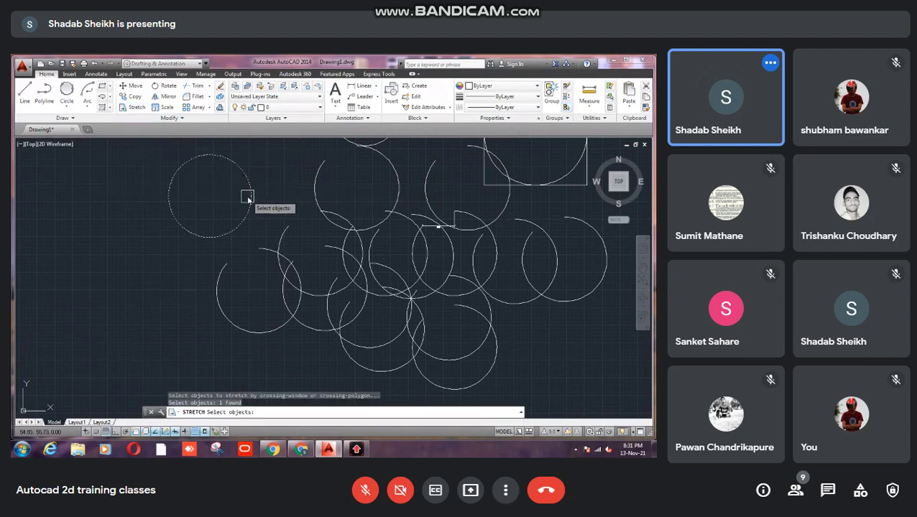
key(Return)
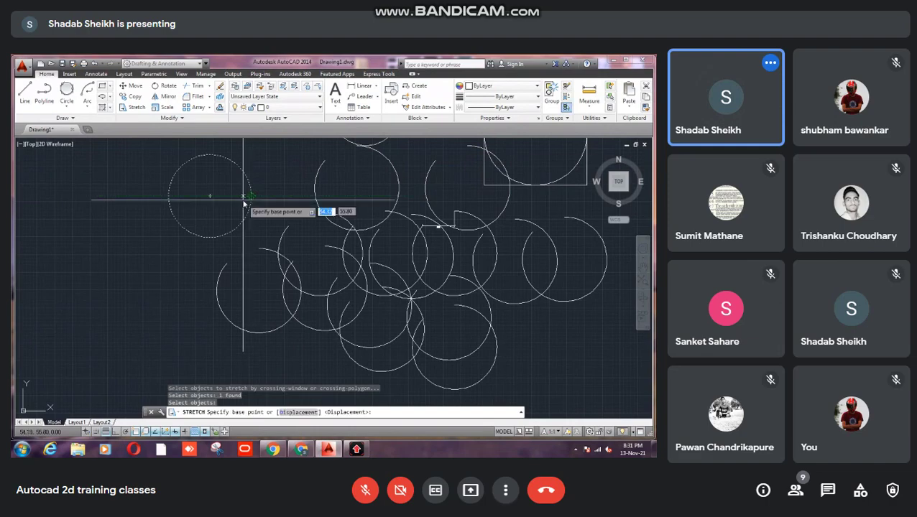